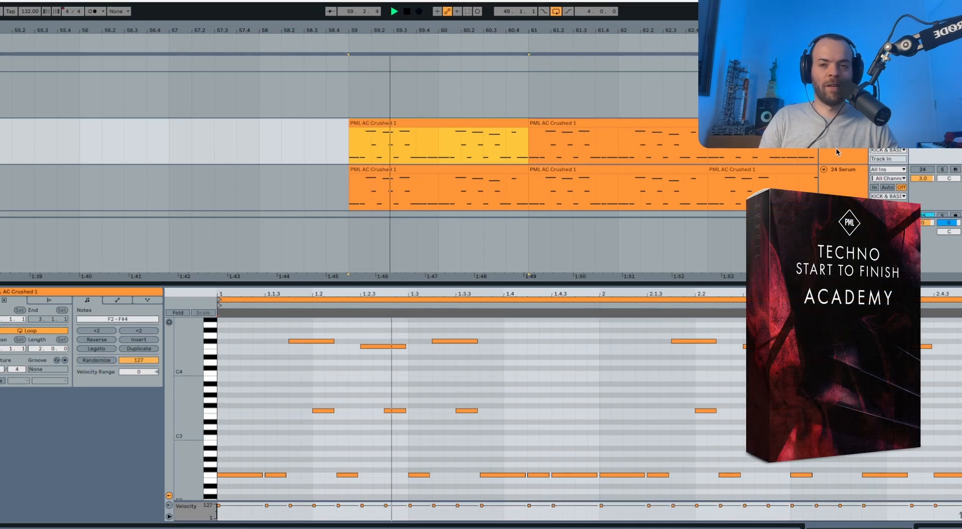
# Step: Bypass ShaperBox 3 on the track above 24 Serum during playback, then select the 24 Serum track and stop playback
pyautogui.click(820, 156)
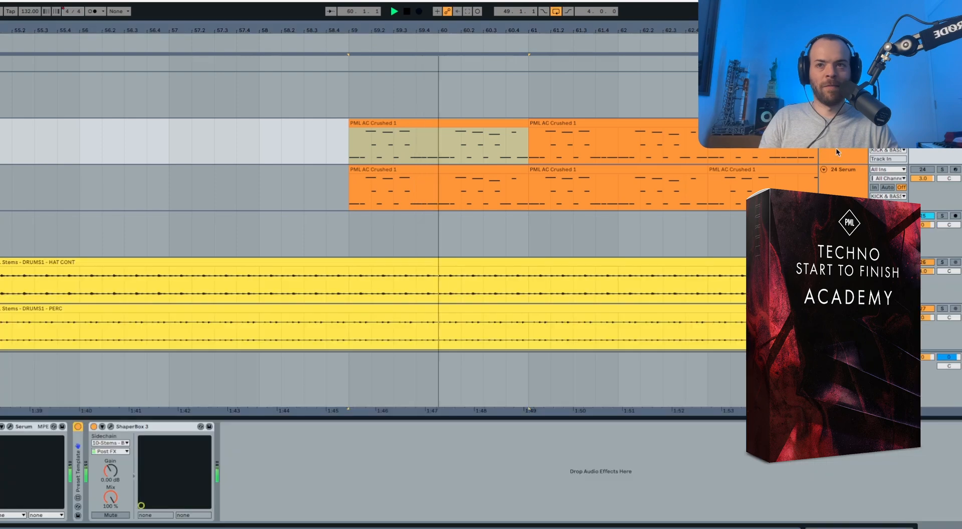
pyautogui.click(93, 427)
pyautogui.click(93, 427)
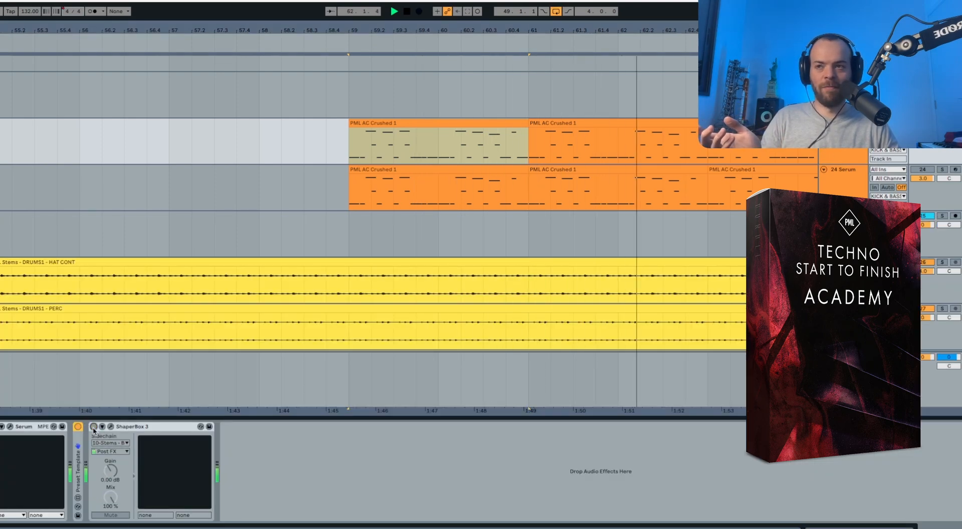
pyautogui.click(858, 194)
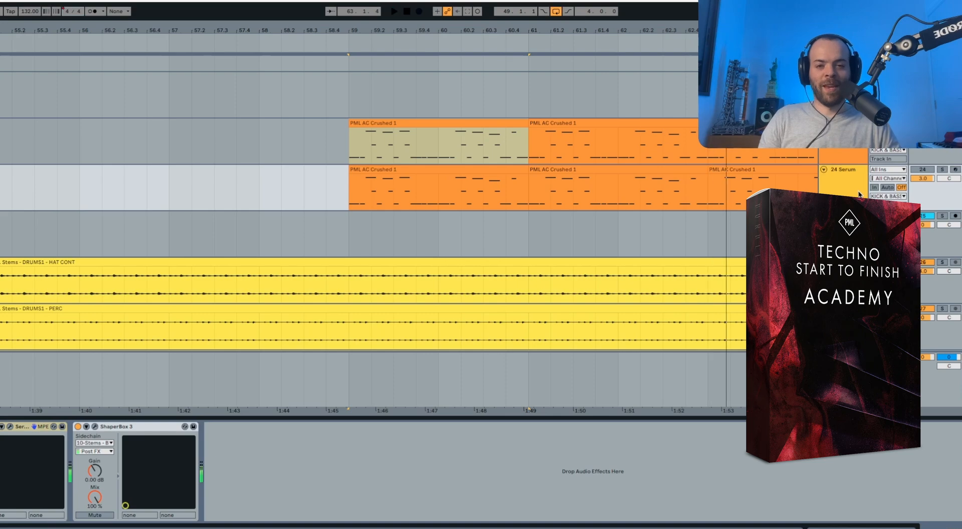
pyautogui.press('space')
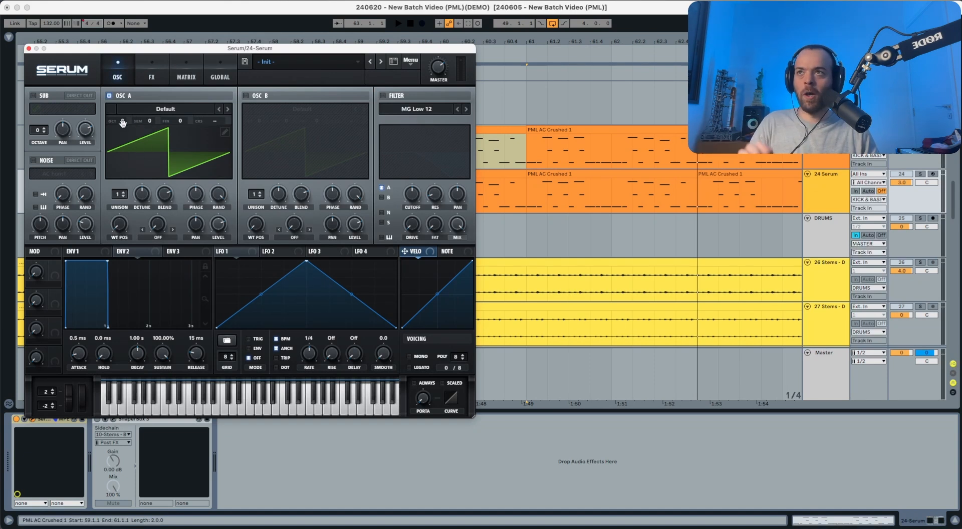
# Step: Set oscillator A's octave to -2 in the 24 Serum instance and audition the loop
pyautogui.moveTo(122, 121)
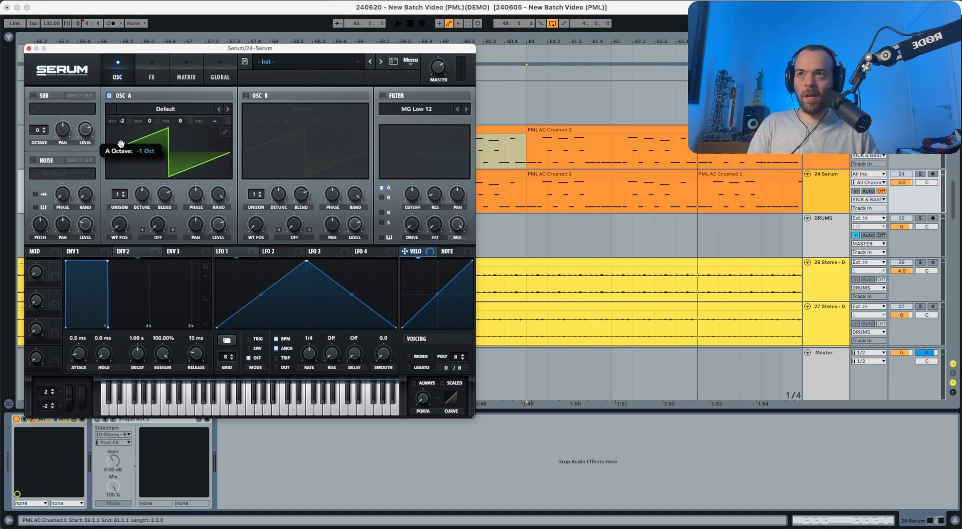
pyautogui.moveTo(121, 144); pyautogui.dragTo(123, 150)
pyautogui.press('space')
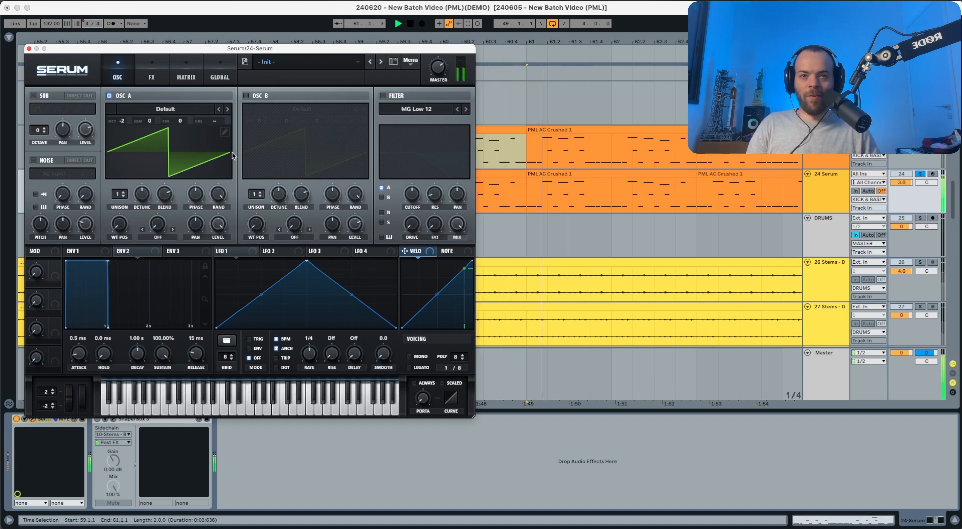
pyautogui.press('space')
pyautogui.click(494, 306)
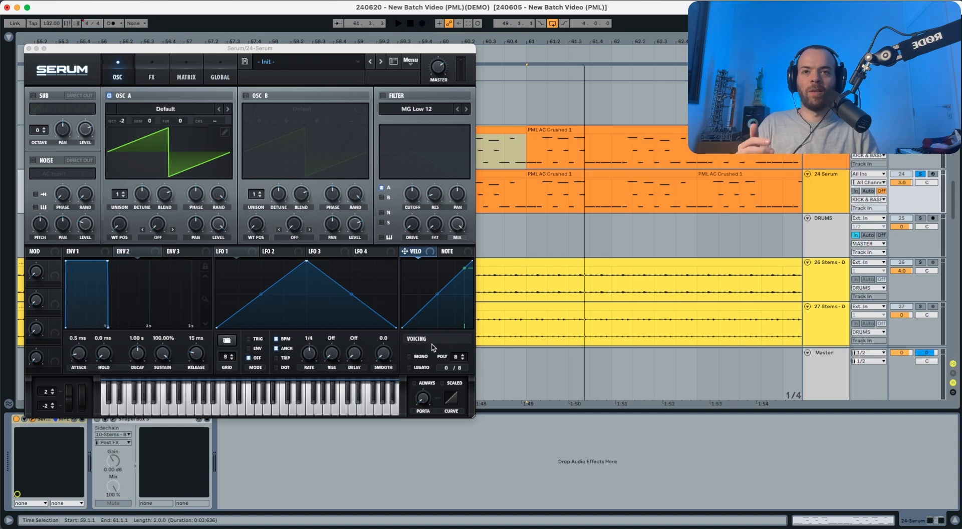
# Step: Enable Mono and Legato in Serum's voicing section and audition the loop
pyautogui.click(420, 356)
pyautogui.press('space')
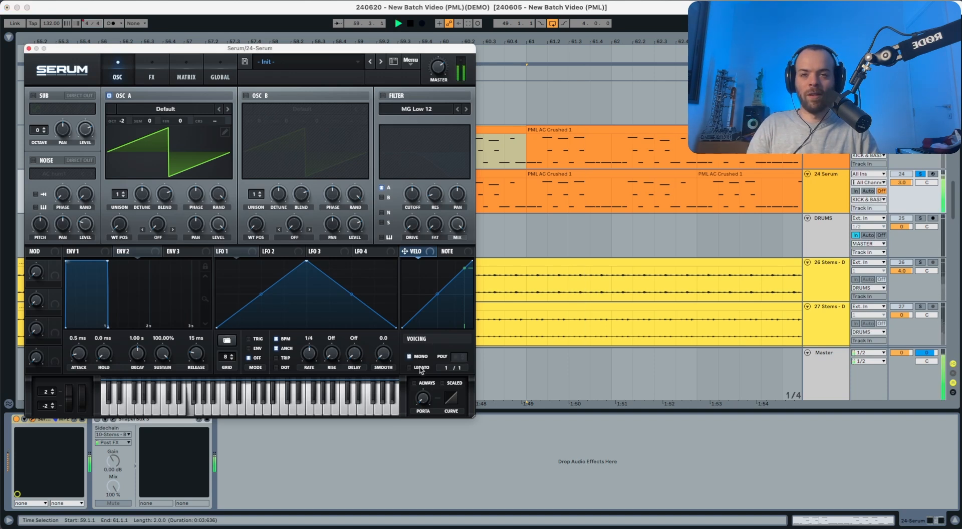
pyautogui.moveTo(424, 405); pyautogui.dragTo(429, 372)
pyautogui.press('space')
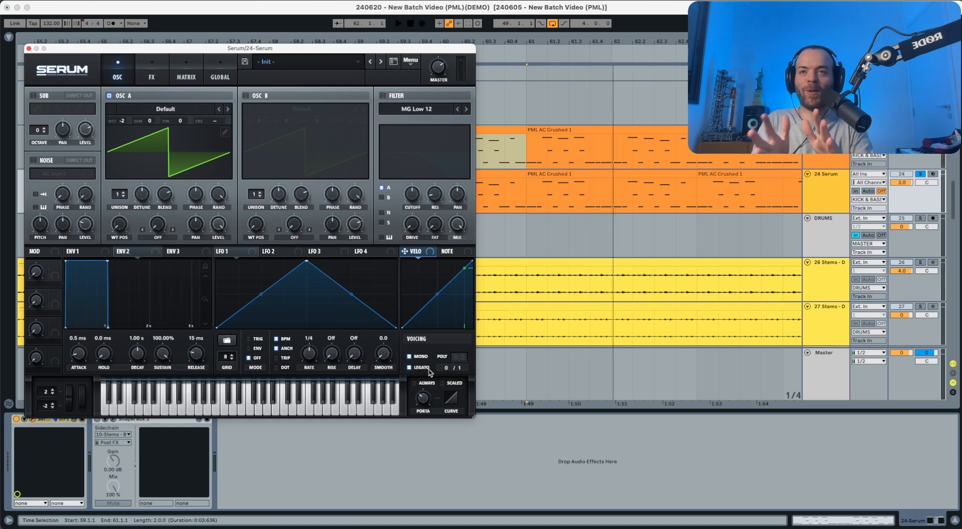
# Step: Shape Envelope 1 with sustain at minus infinity, decay of 1.05 s and release of 180 ms, and audition the loop
pyautogui.click(76, 251)
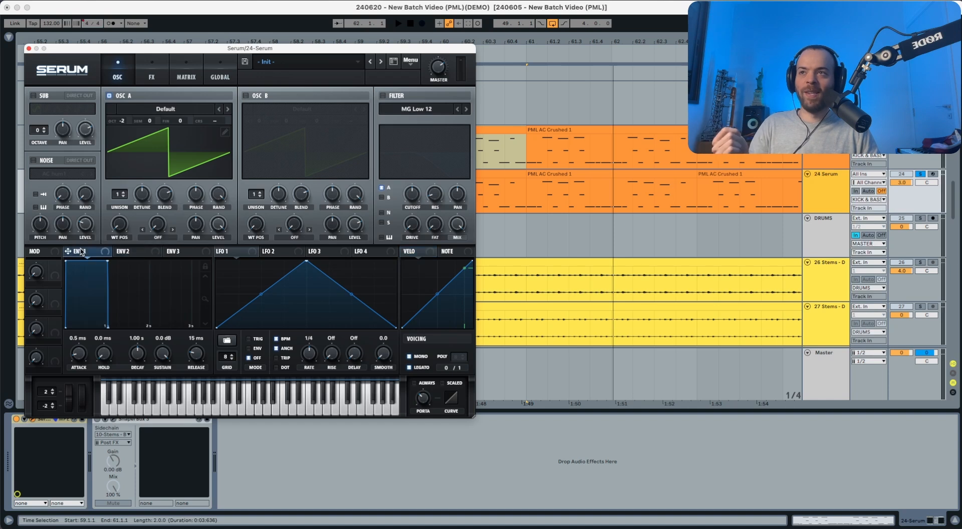
pyautogui.moveTo(165, 363); pyautogui.dragTo(156, 503)
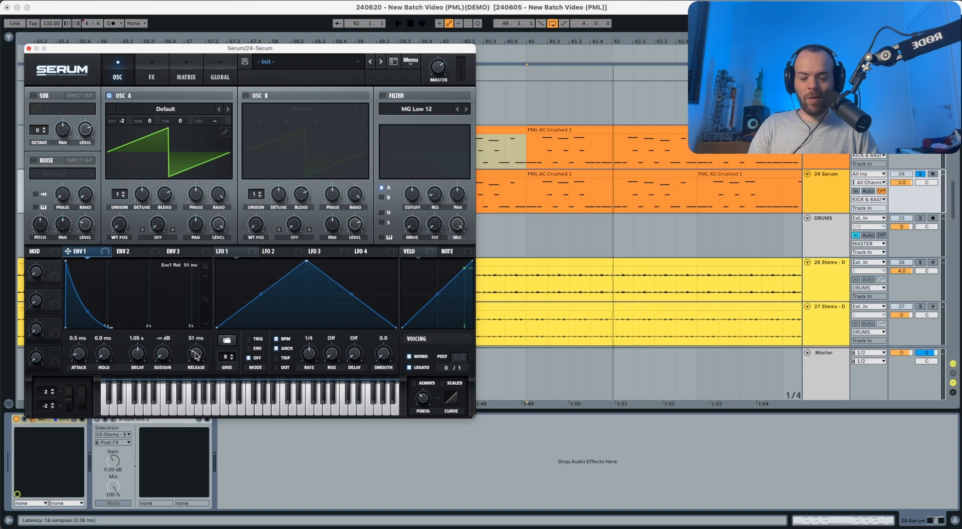
pyautogui.moveTo(195, 356); pyautogui.dragTo(198, 354)
pyautogui.press('space')
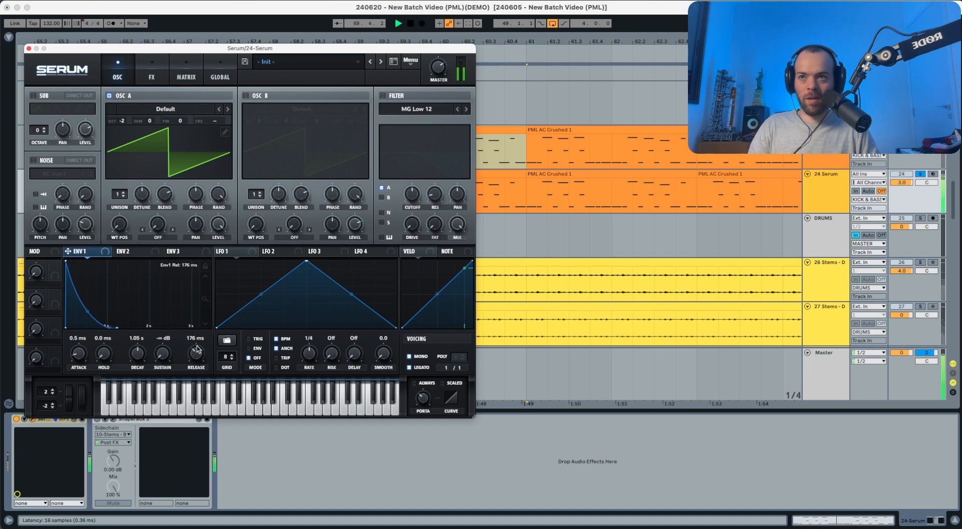
pyautogui.press('space')
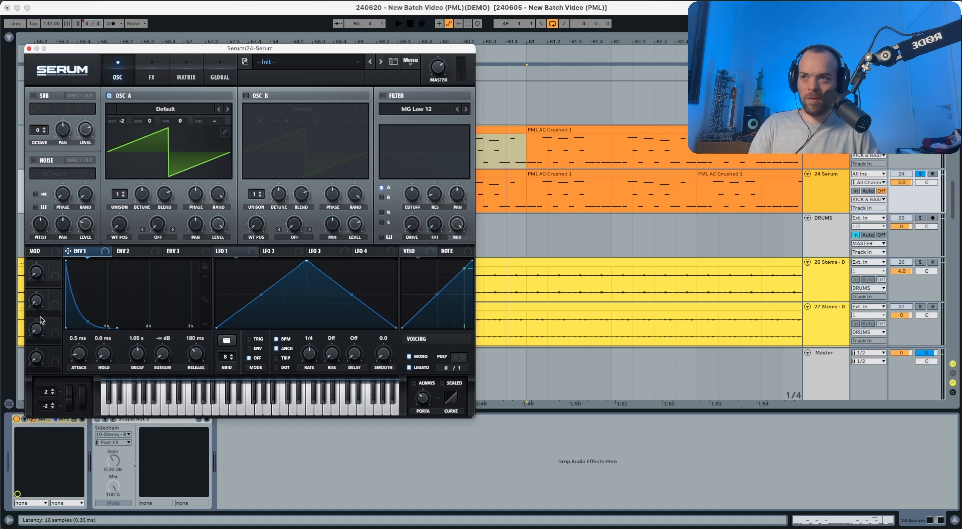
pyautogui.press('space')
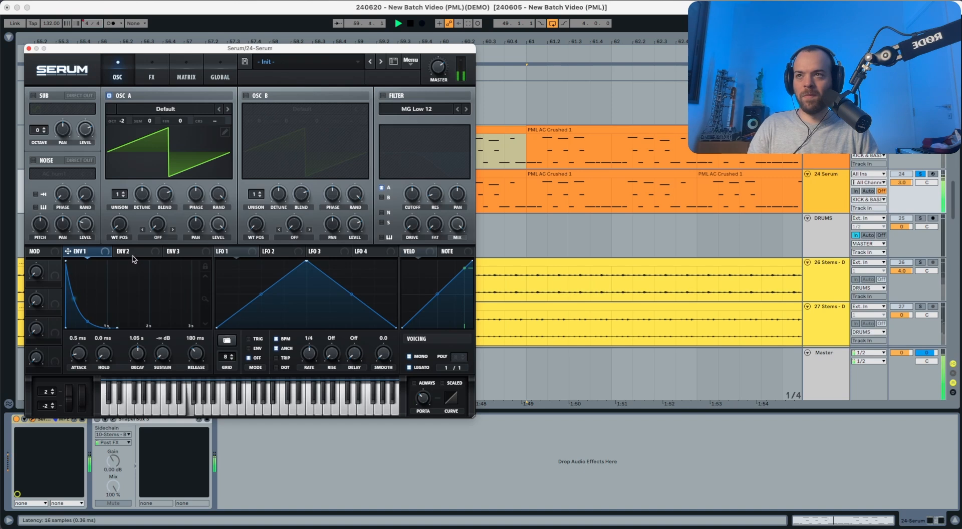
# Step: Enable the MG Low 12 filter on oscillator A and lower its cutoff, checking the sound in playback
pyautogui.click(383, 96)
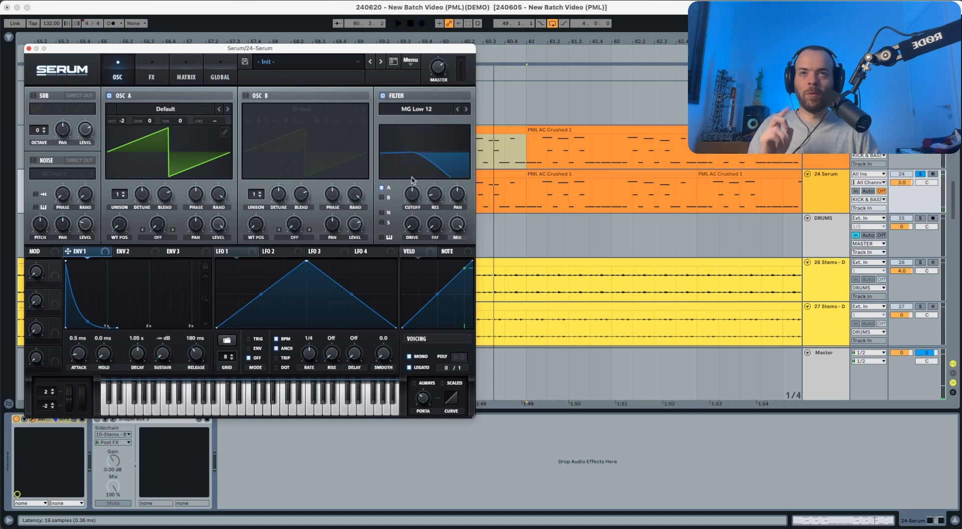
pyautogui.moveTo(412, 194); pyautogui.dragTo(409, 217)
pyautogui.press('space')
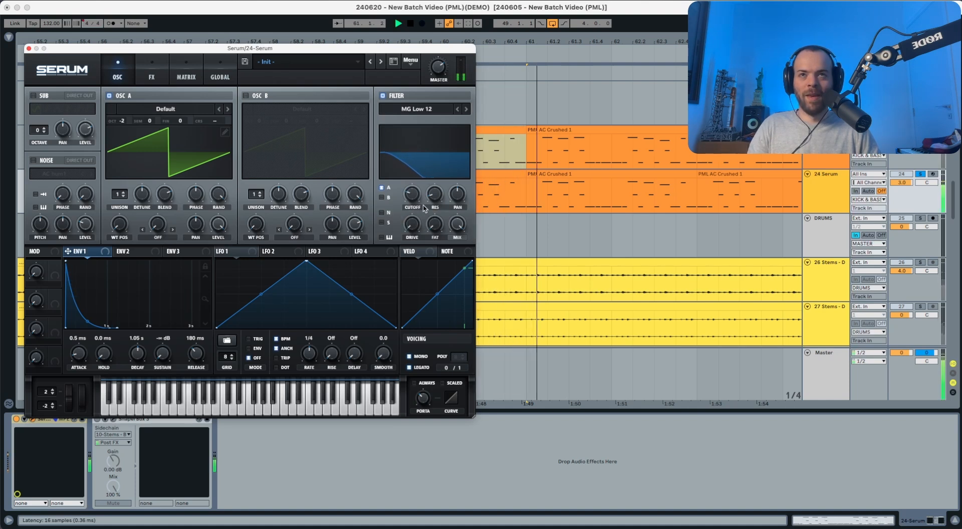
# Step: Assign Envelope 2 as a modulator of the filter cutoff and audition the result
pyautogui.click(133, 253)
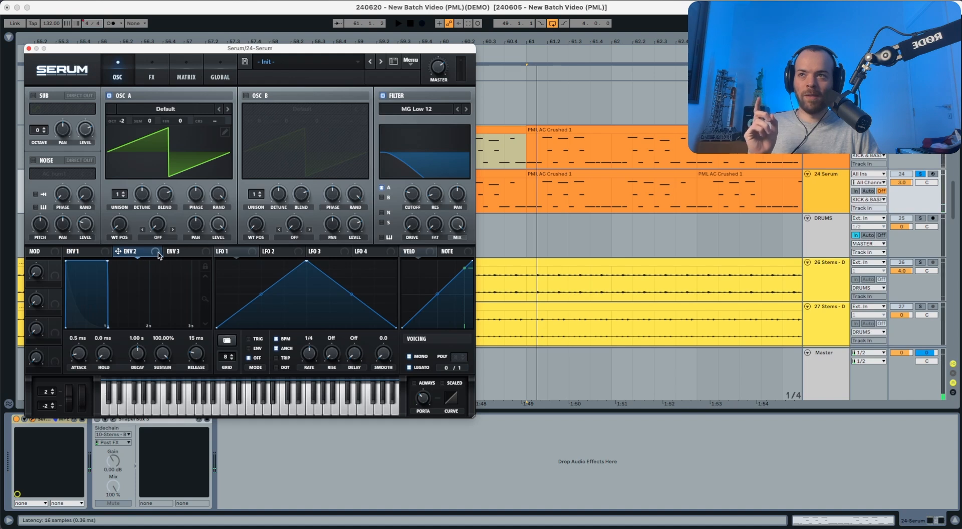
pyautogui.moveTo(149, 254); pyautogui.dragTo(406, 188)
pyautogui.press('space')
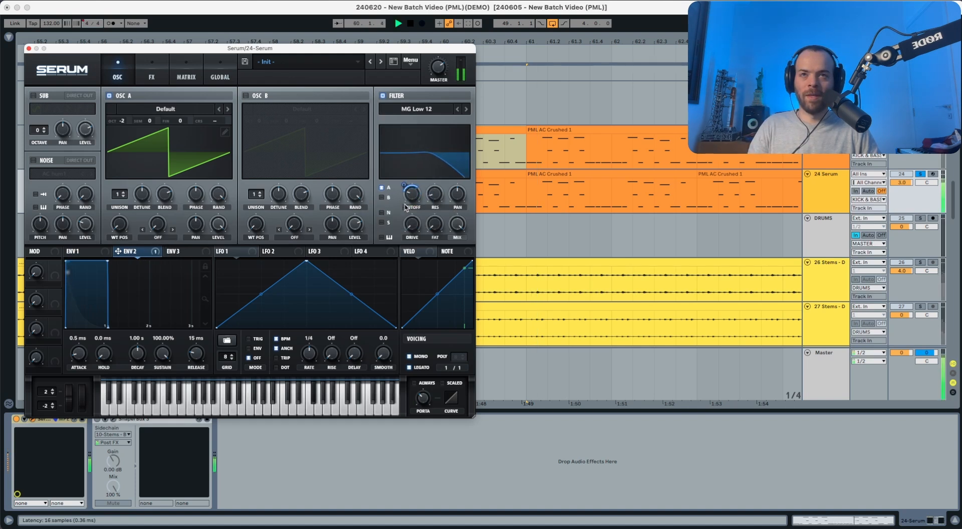
pyautogui.press('space')
# Step: Raise the filter resonance to about 29% and audition the loop
pyautogui.moveTo(433, 198)
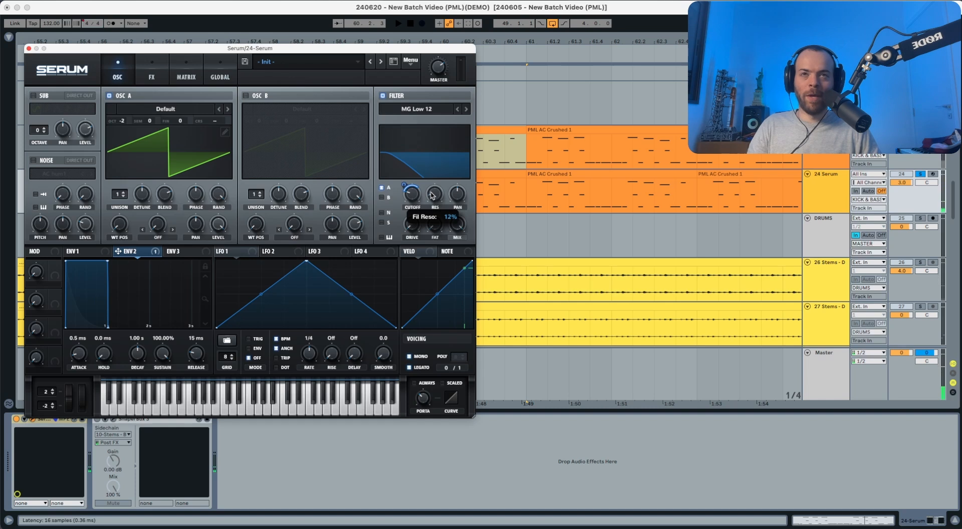
pyautogui.moveTo(433, 193); pyautogui.dragTo(434, 186)
pyautogui.press('space')
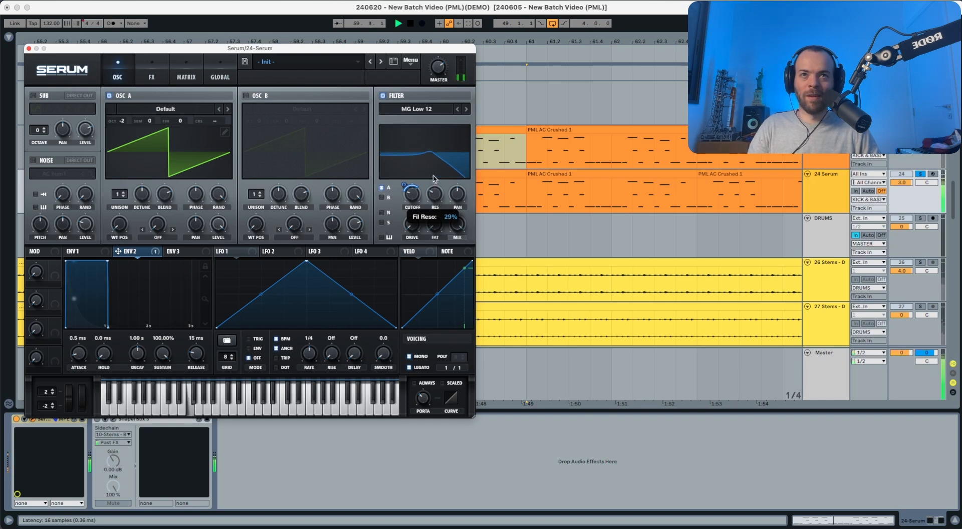
pyautogui.press('space')
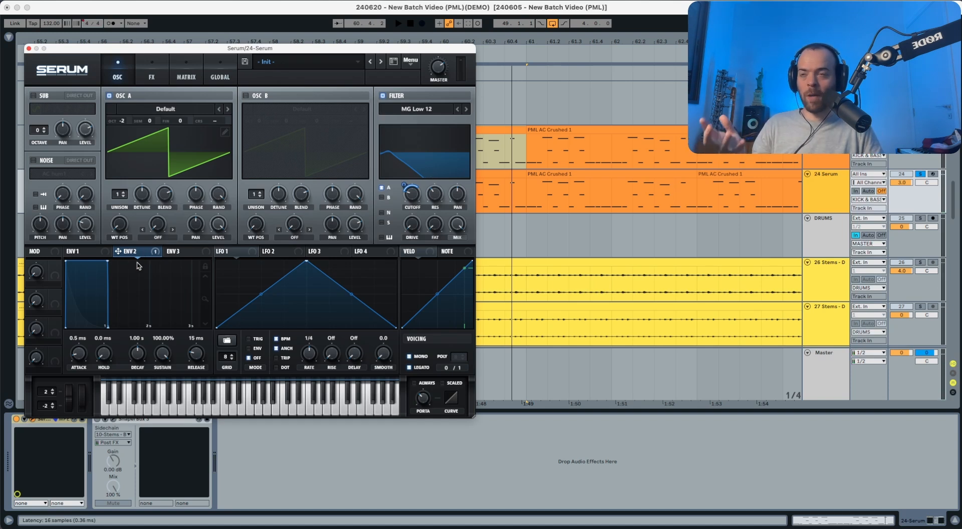
# Step: Set Envelope 2's sustain to 0% and readjust the filter resonance upward while the loop plays
pyautogui.moveTo(163, 354); pyautogui.dragTo(177, 417)
pyautogui.press('space')
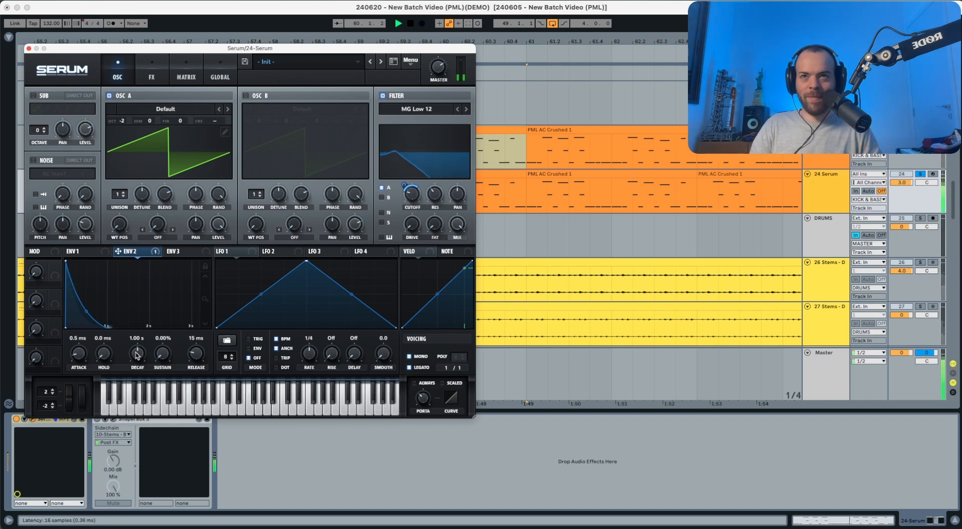
pyautogui.rightClick(435, 193)
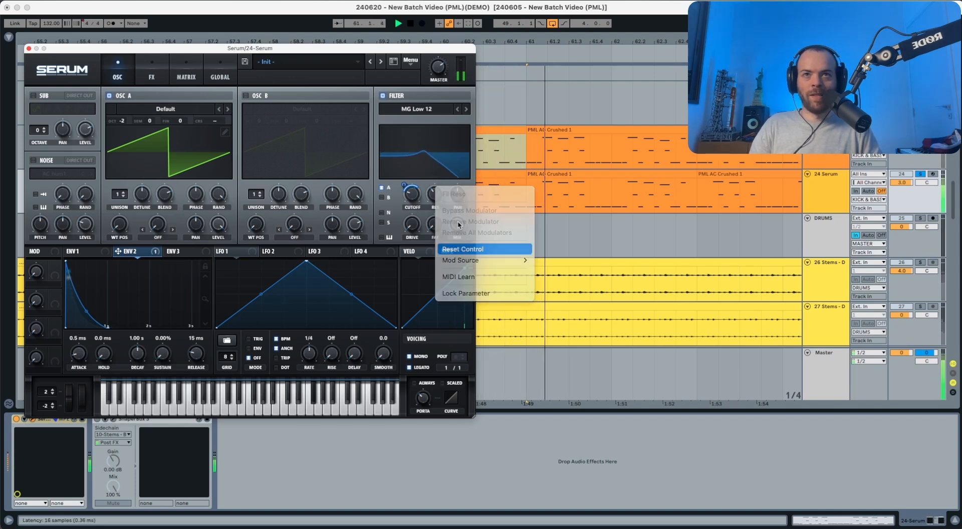
pyautogui.moveTo(437, 196); pyautogui.dragTo(440, 172)
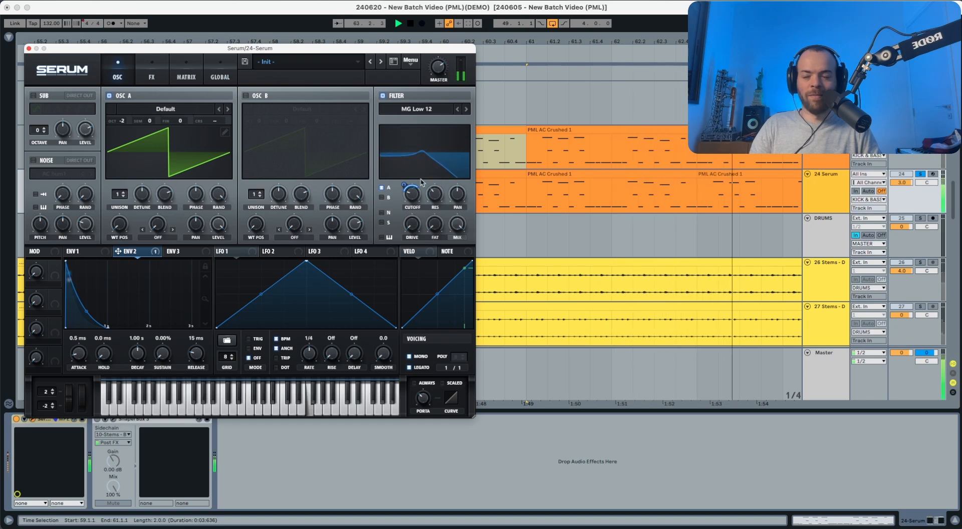
pyautogui.press('space')
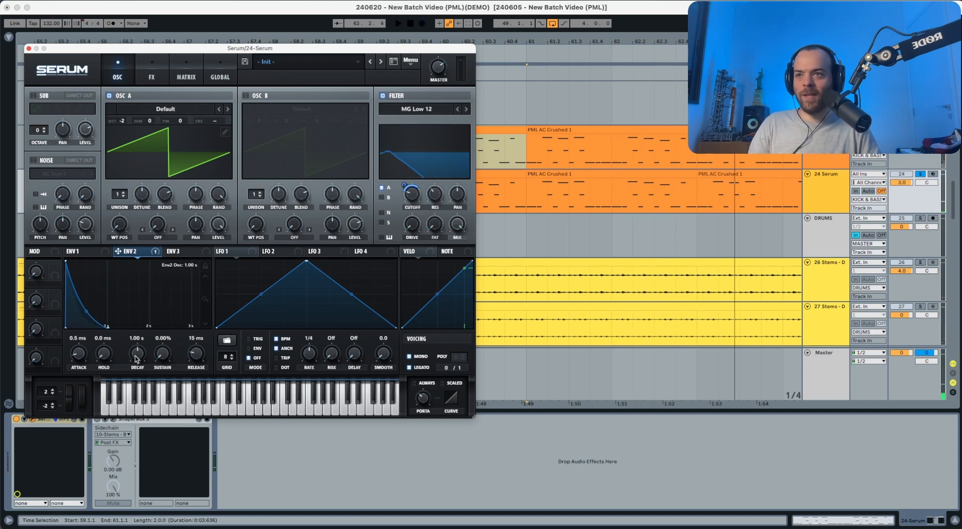
# Step: Shorten Envelope 2's decay to 552 ms and audition the plucked filter movement
pyautogui.press('space')
pyautogui.moveTo(137, 358); pyautogui.dragTo(134, 361)
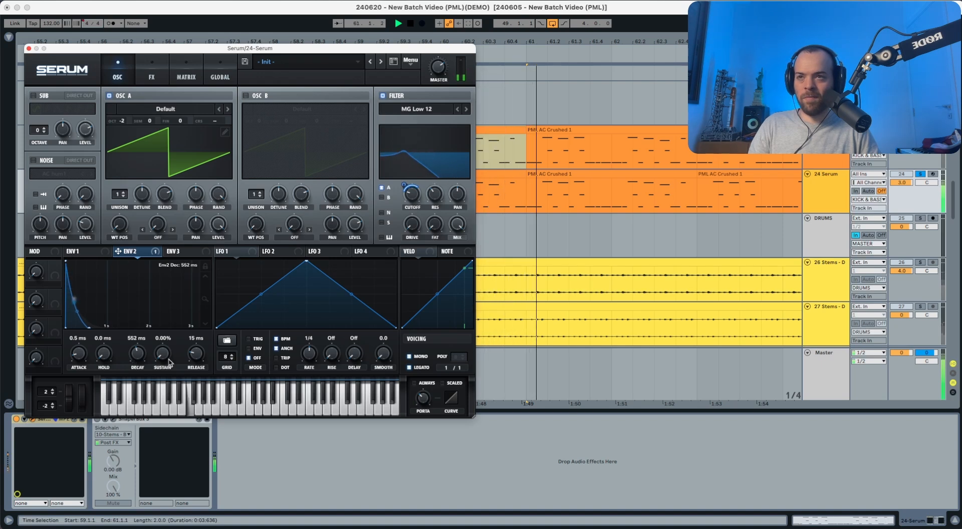
pyautogui.press('space')
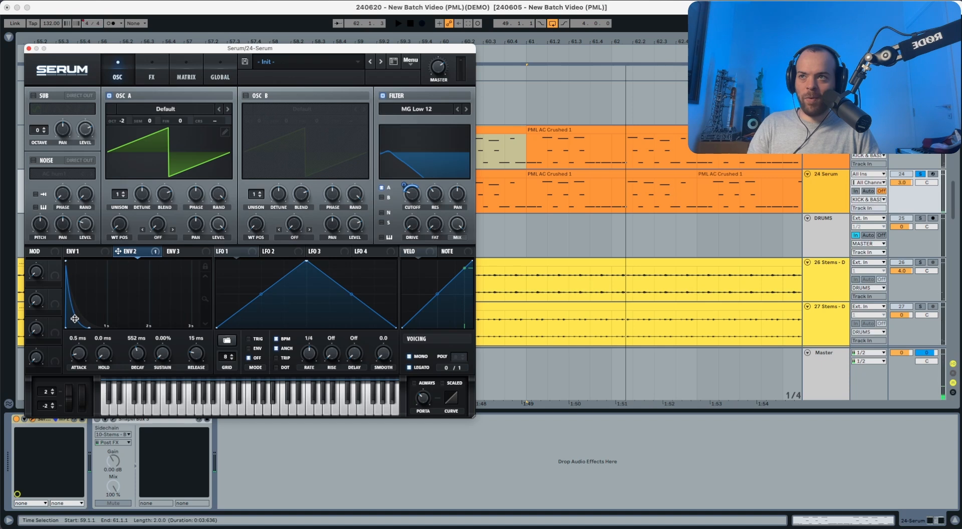
pyautogui.press('space')
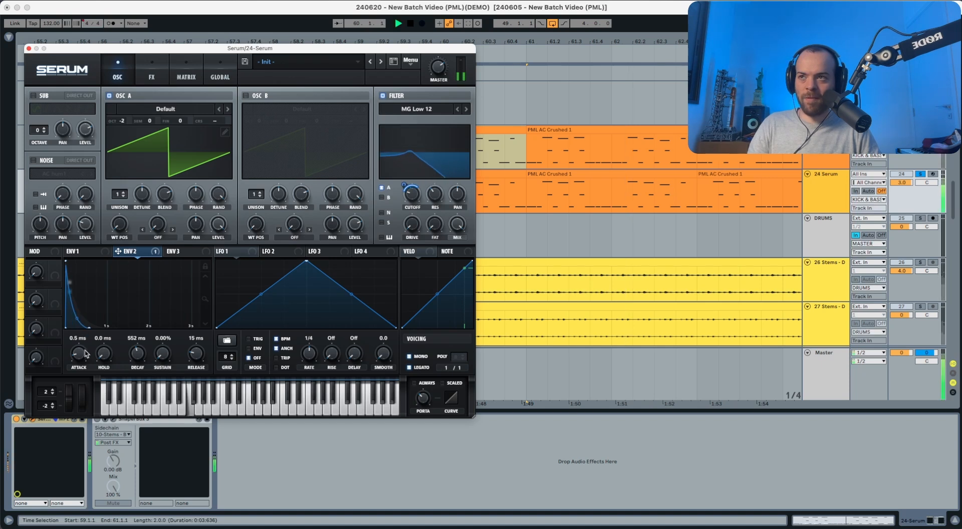
pyautogui.press('space')
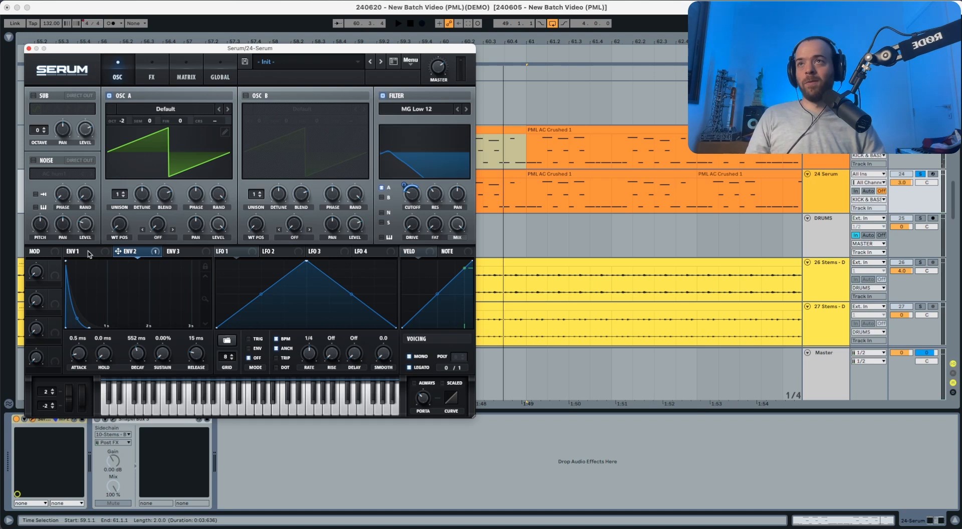
# Step: Enable Serum's Distortion effect in Downsample mode, fine-tune its drive and audition the loop
pyautogui.click(151, 76)
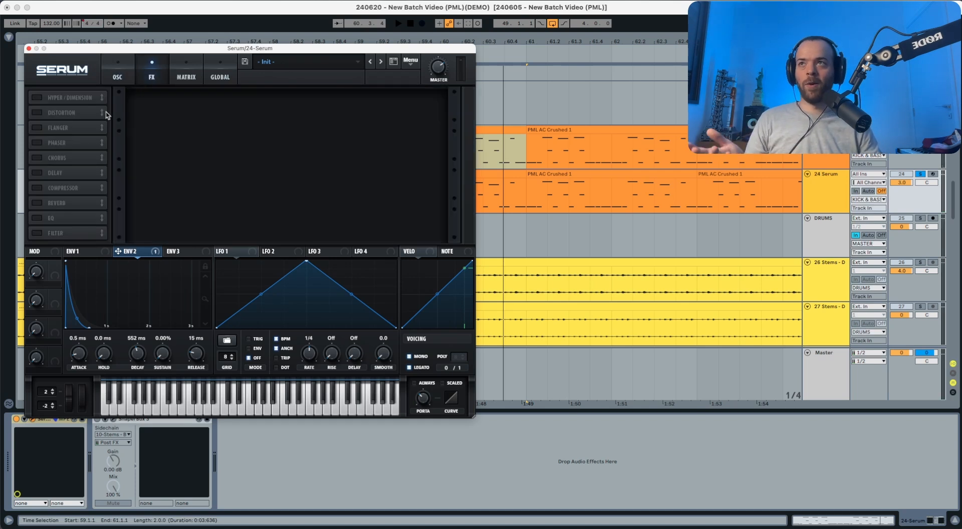
pyautogui.click(38, 113)
pyautogui.click(192, 107)
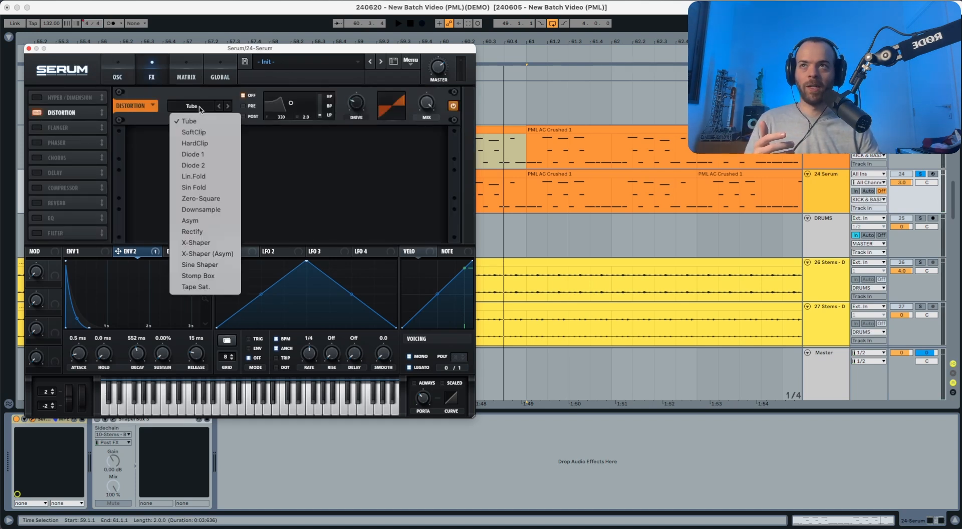
pyautogui.click(201, 209)
pyautogui.press('space')
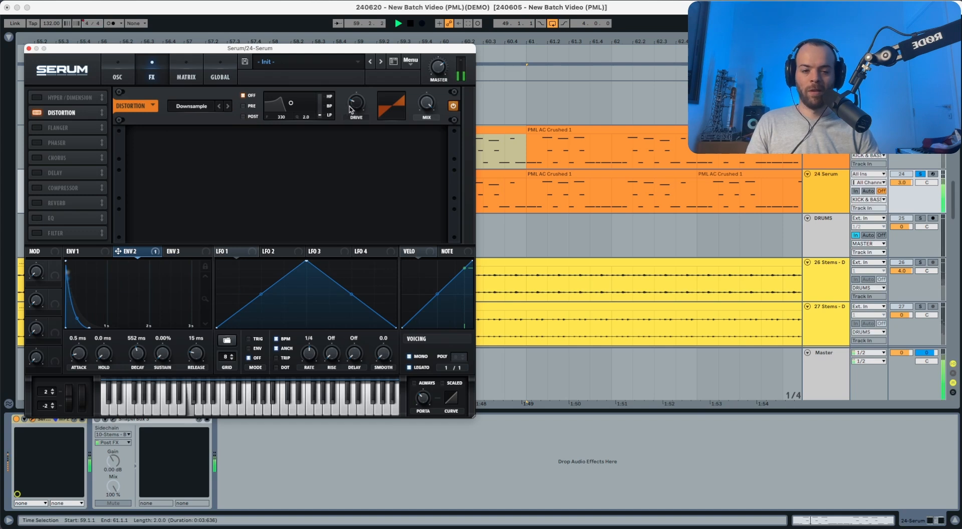
pyautogui.moveTo(353, 109)
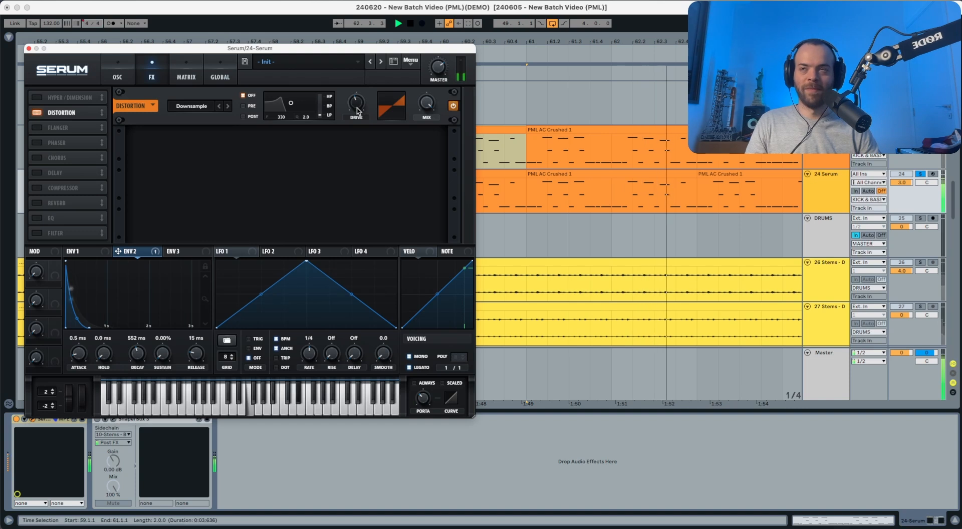
pyautogui.press('space')
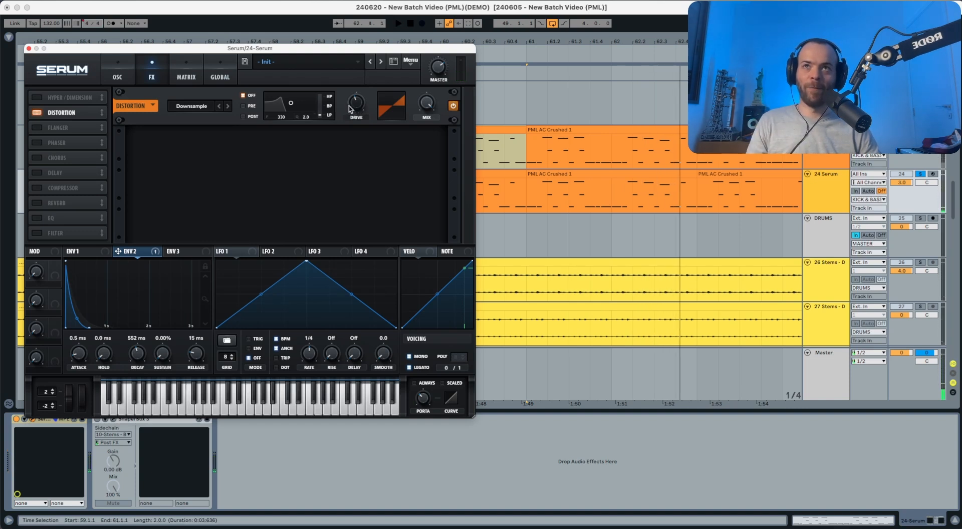
pyautogui.press('space')
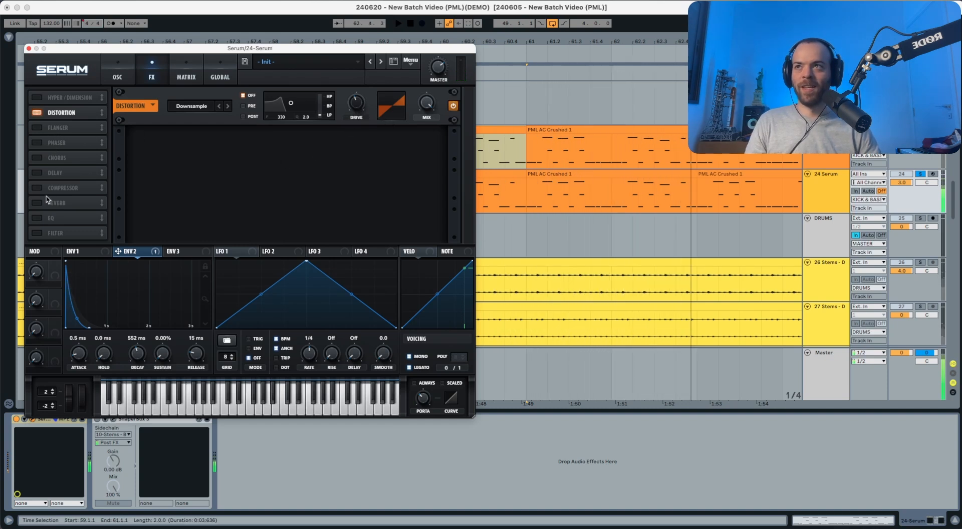
# Step: Enable the Compressor effect directly after the Distortion, turn on its Multiband mode and audition the loop
pyautogui.moveTo(51, 189); pyautogui.dragTo(59, 131)
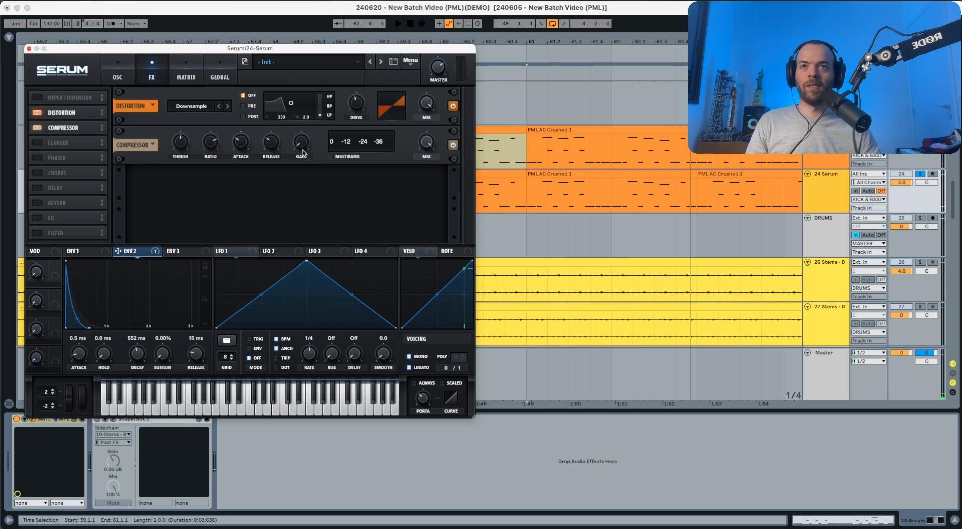
pyautogui.click(330, 157)
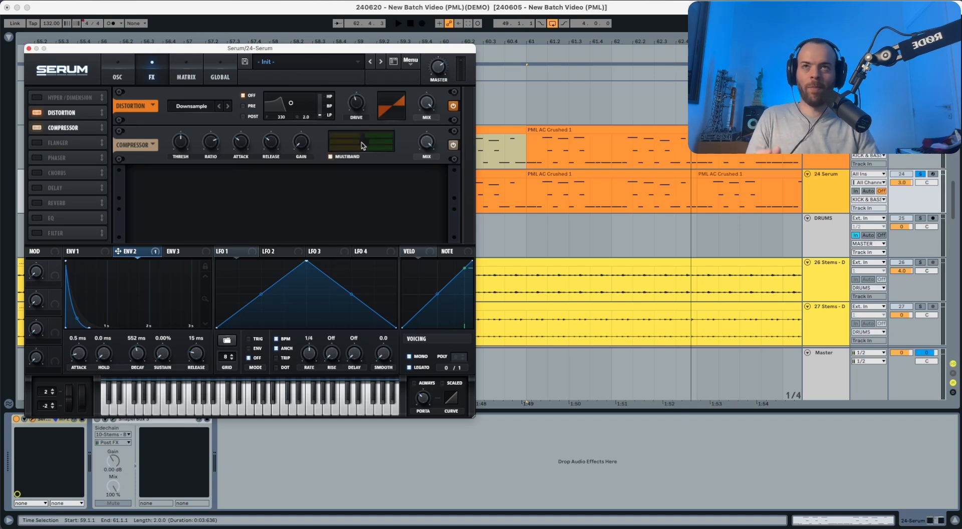
pyautogui.press('space')
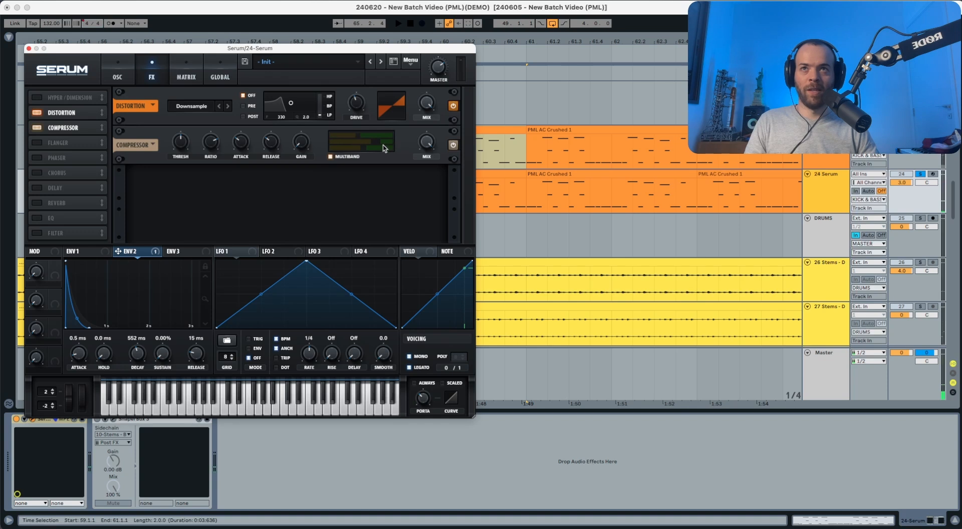
pyautogui.press('space')
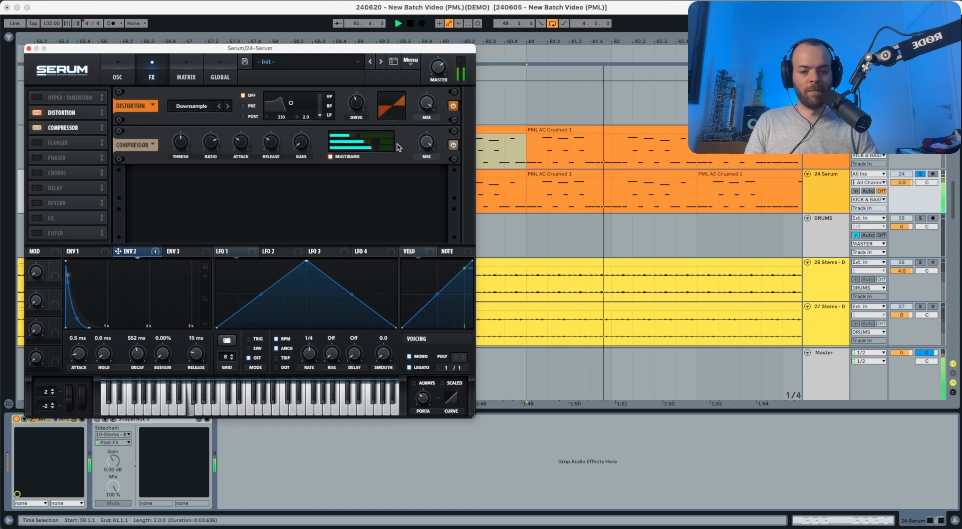
pyautogui.press('space')
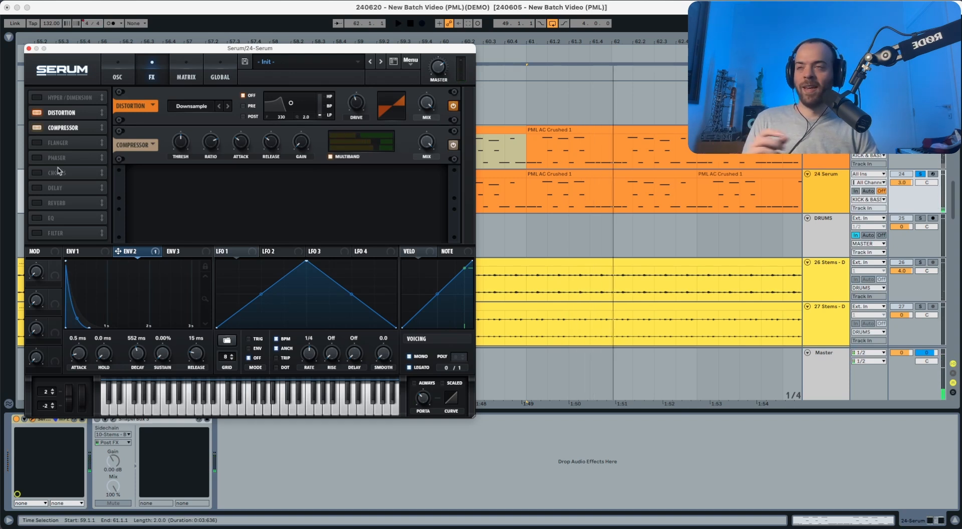
# Step: Enable the Delay directly after the Compressor, set its filter to about 1453 Hz with a bandwidth of 1.7 and audition the loop
pyautogui.click(53, 188)
pyautogui.moveTo(54, 189); pyautogui.dragTo(65, 143)
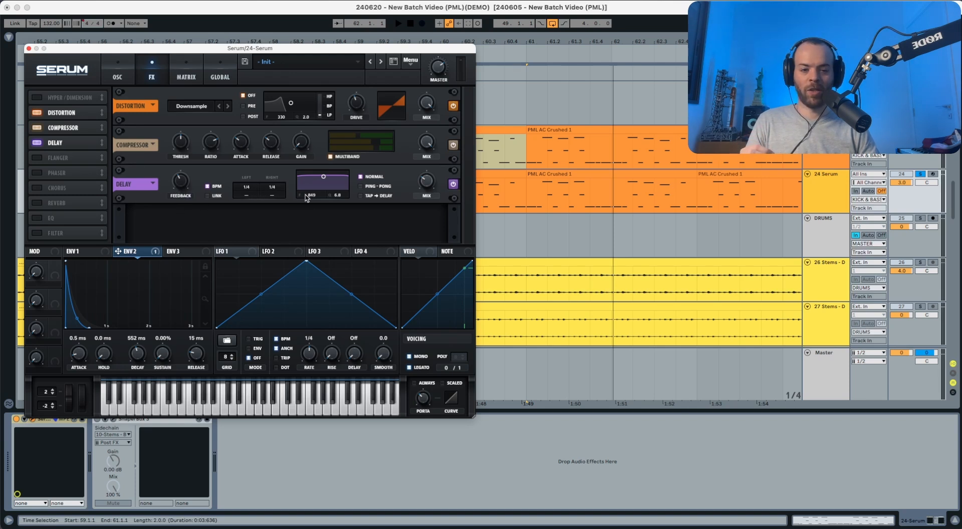
pyautogui.press('space')
pyautogui.moveTo(307, 197); pyautogui.dragTo(340, 198)
pyautogui.press('space')
pyautogui.press('space')
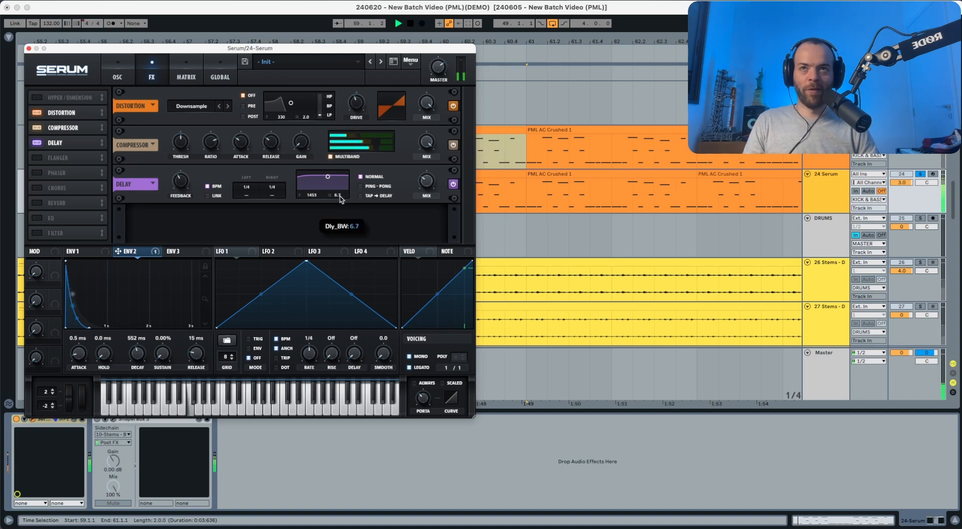
pyautogui.moveTo(336, 256); pyautogui.dragTo(336, 279)
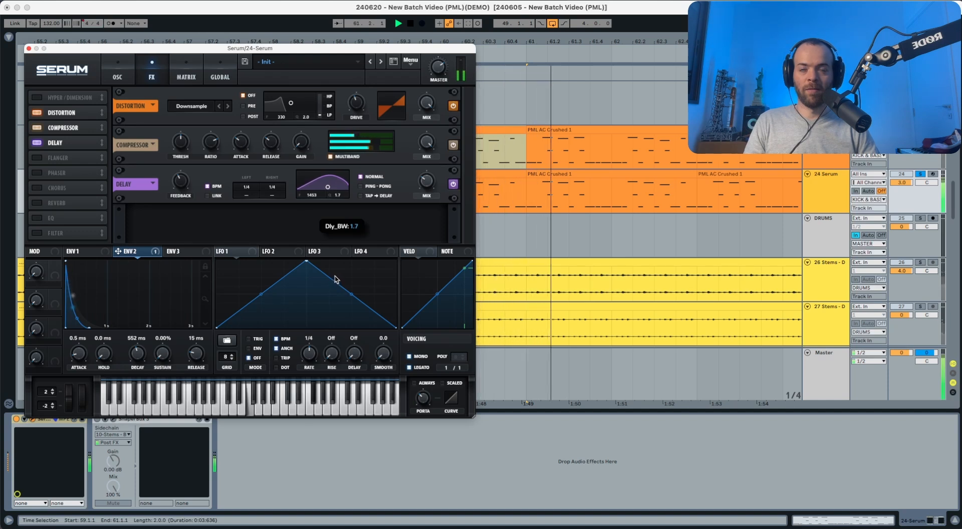
pyautogui.press('space')
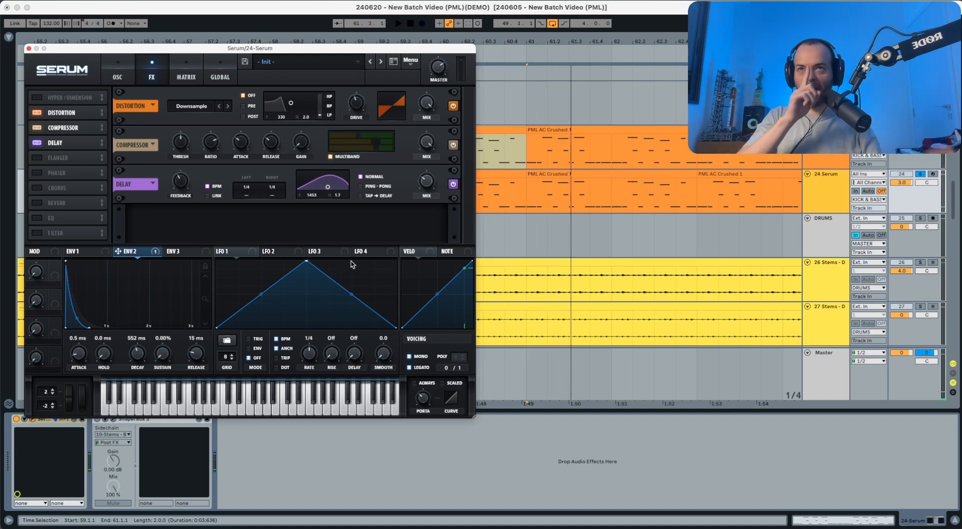
# Step: Switch the Delay to Ping-Pong mode and audition the loop
pyautogui.click(383, 189)
pyautogui.press('space')
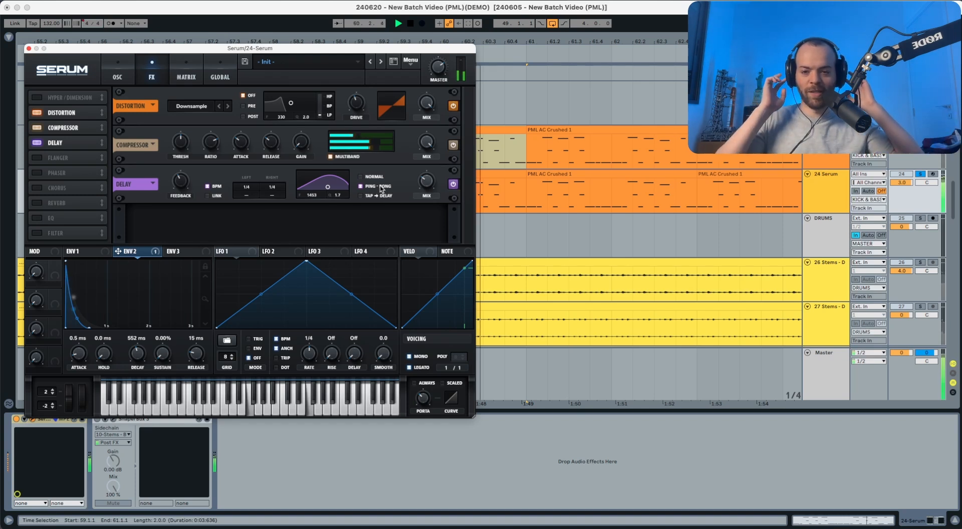
pyautogui.press('space')
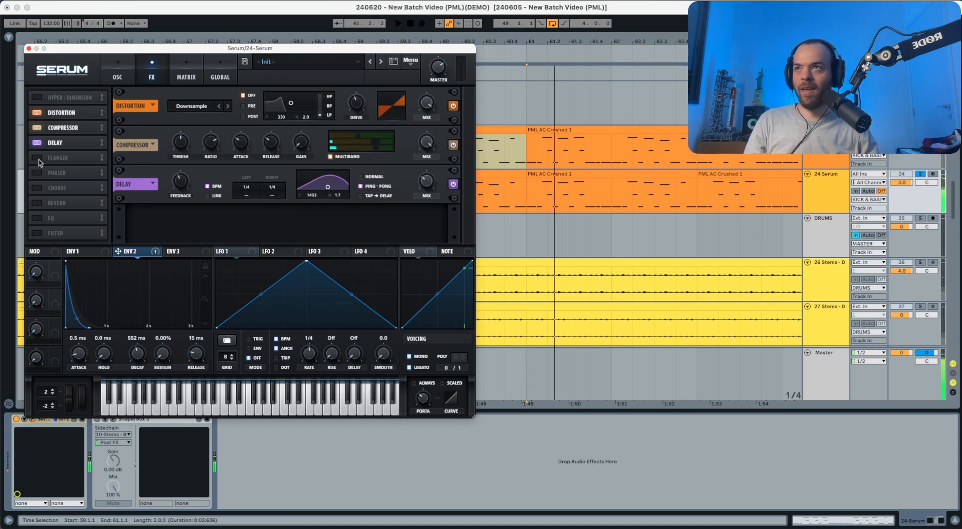
# Step: Enable the Reverb effect directly after the Delay and audition the loop
pyautogui.click(37, 203)
pyautogui.moveTo(55, 203); pyautogui.dragTo(55, 160)
pyautogui.press('space')
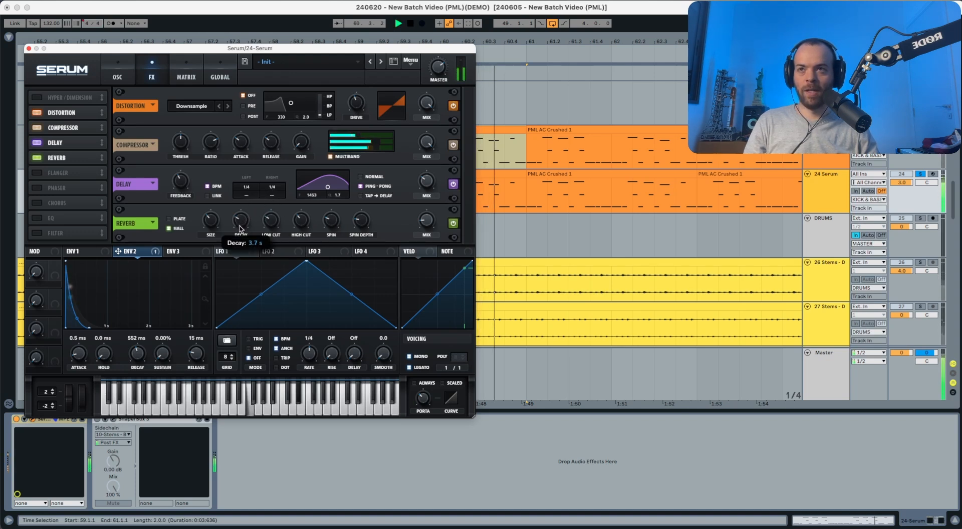
# Step: Place the enabled MG Low 6 Filter effect directly after the Reverb and audition the loop
pyautogui.scroll(-2, 240, 221)
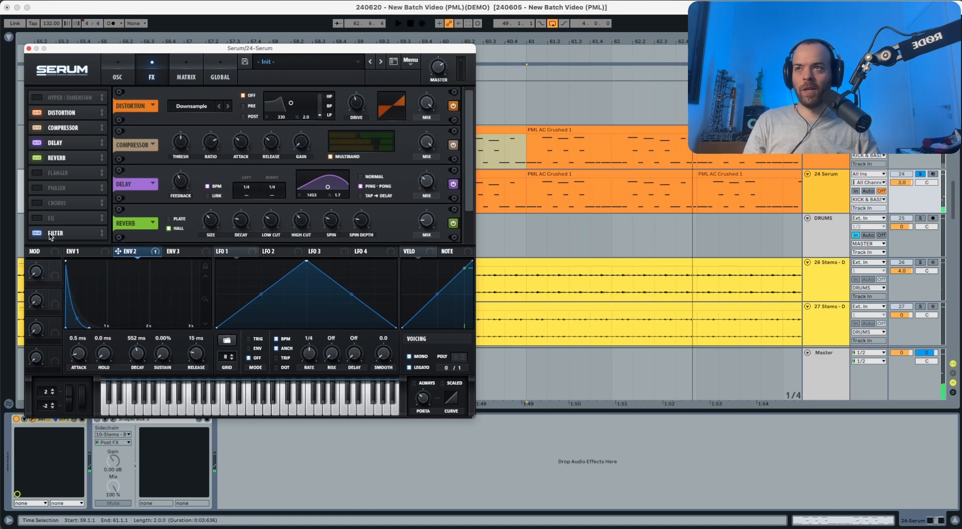
pyautogui.moveTo(50, 236); pyautogui.dragTo(66, 172)
pyautogui.press('space')
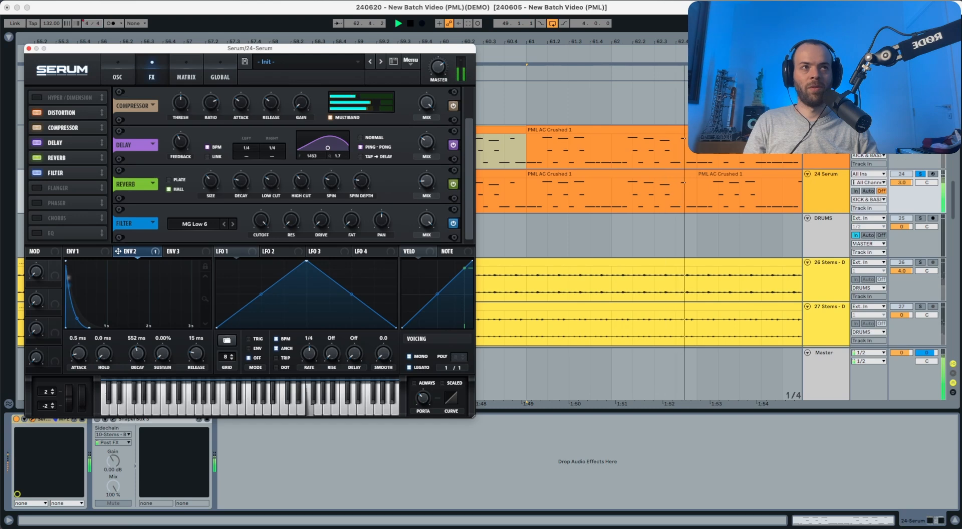
pyautogui.press('space')
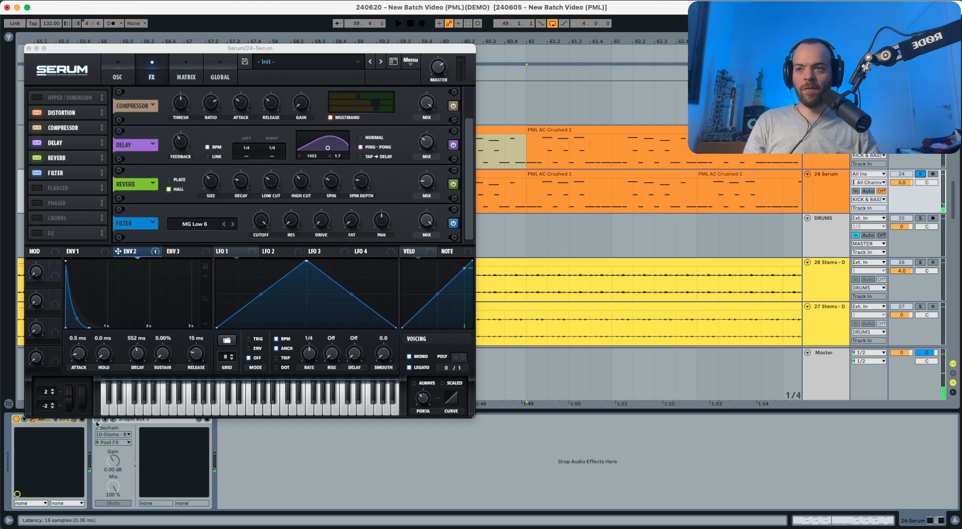
# Step: Enable the ShaperBox sidechain device on the Serum track and unsolo the track to hear the sound in the mix
pyautogui.click(97, 420)
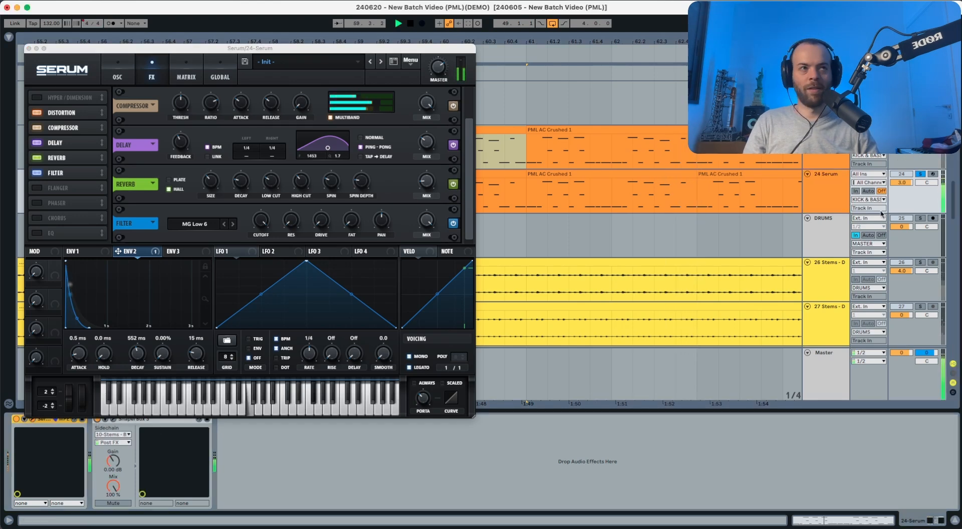
pyautogui.click(919, 174)
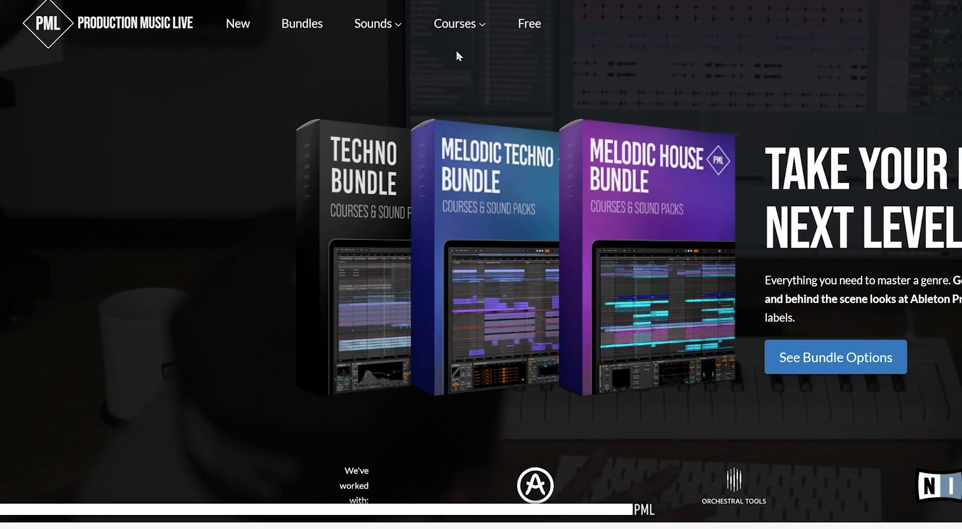
pyautogui.moveTo(557, 30)
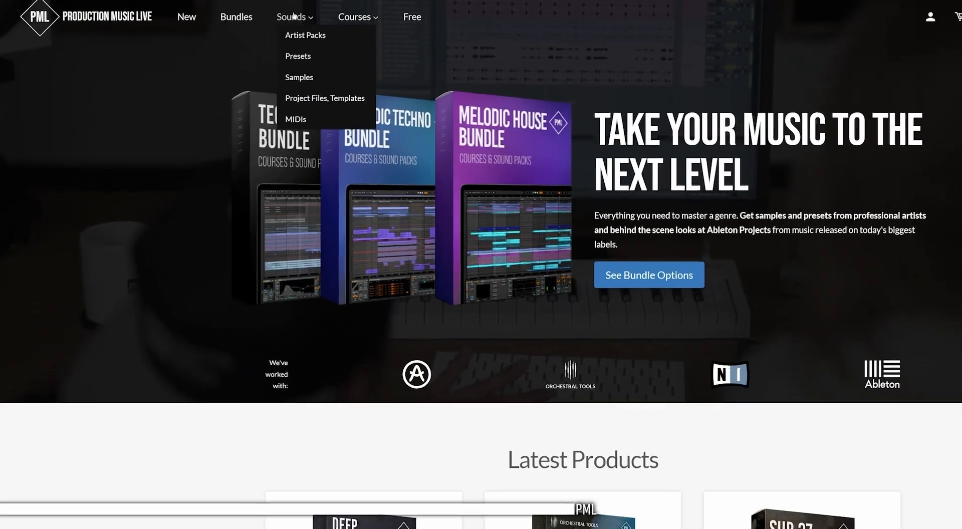